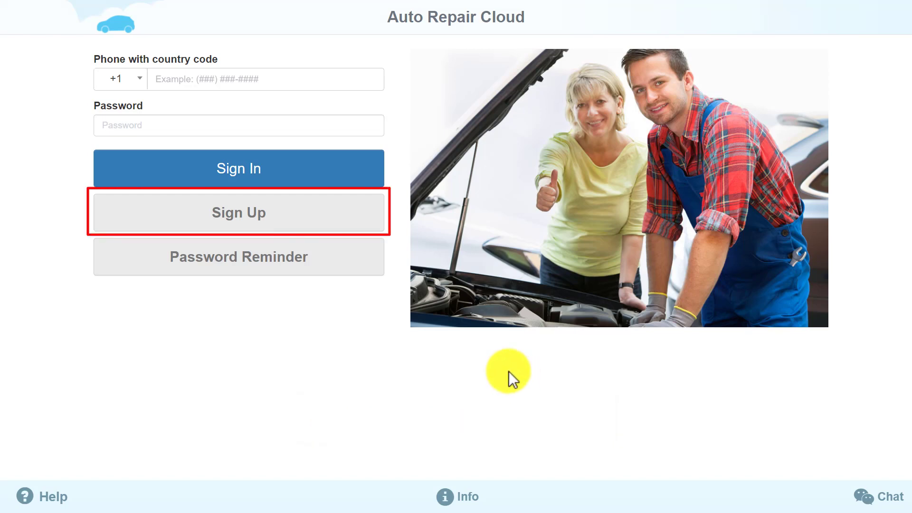
Step: Start a new account registration, keeping United States as country and English as language
click(285, 231)
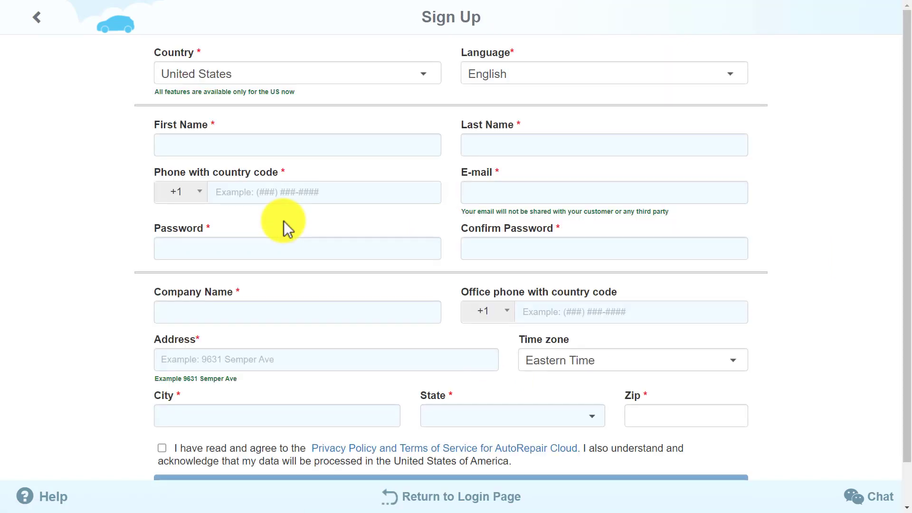
click(432, 71)
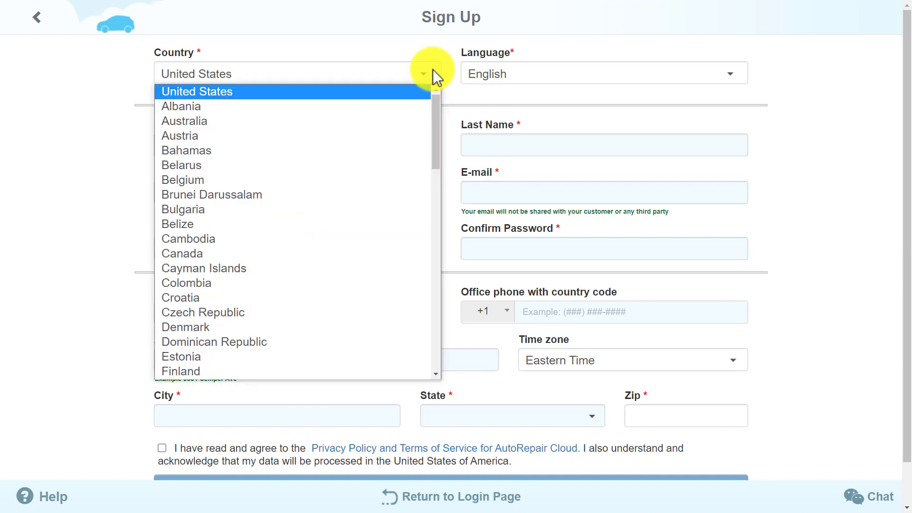
click(432, 71)
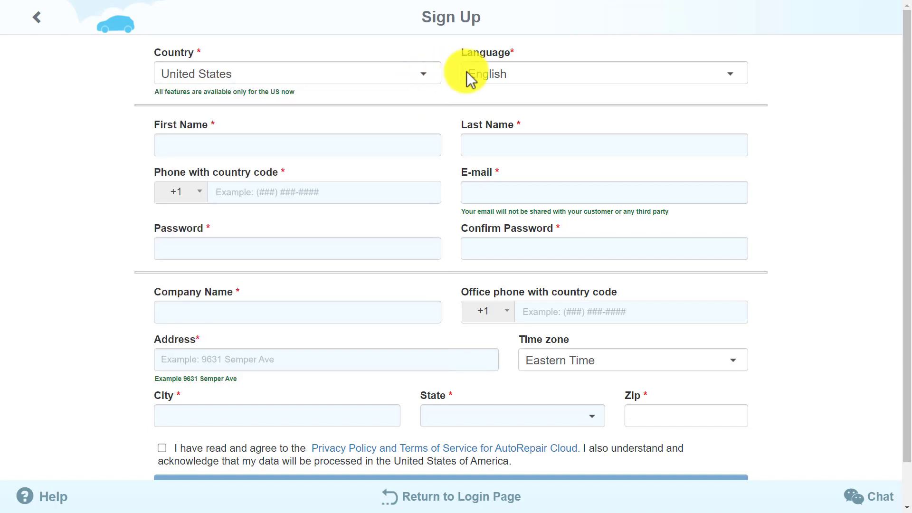
click(481, 78)
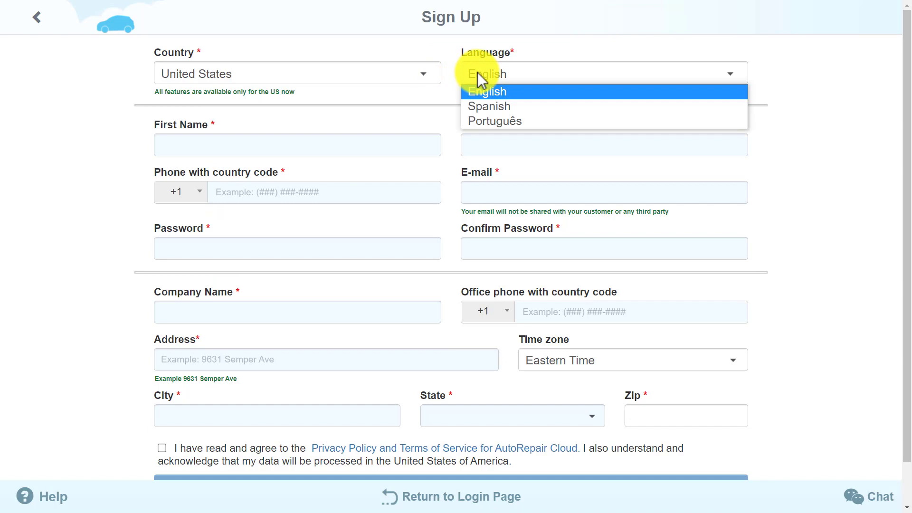
click(480, 75)
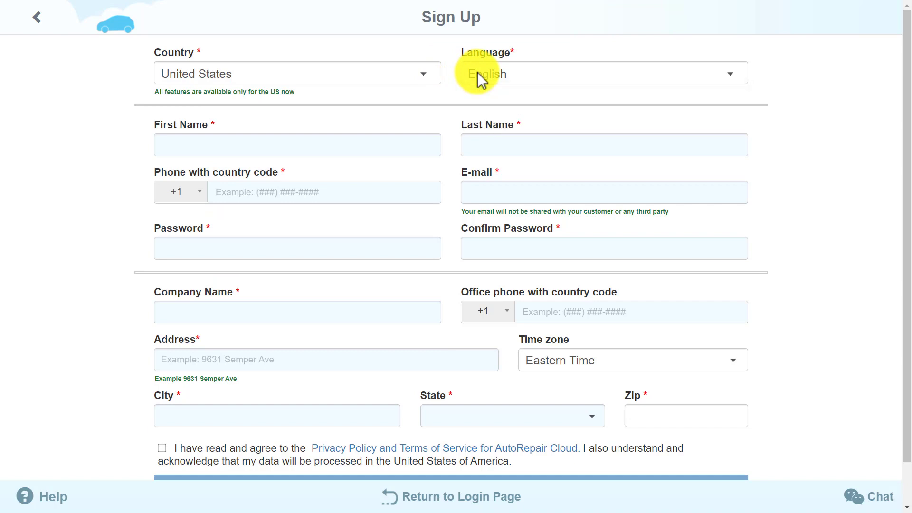
Step: Enter the owner's first name, last name and phone number
click(268, 146)
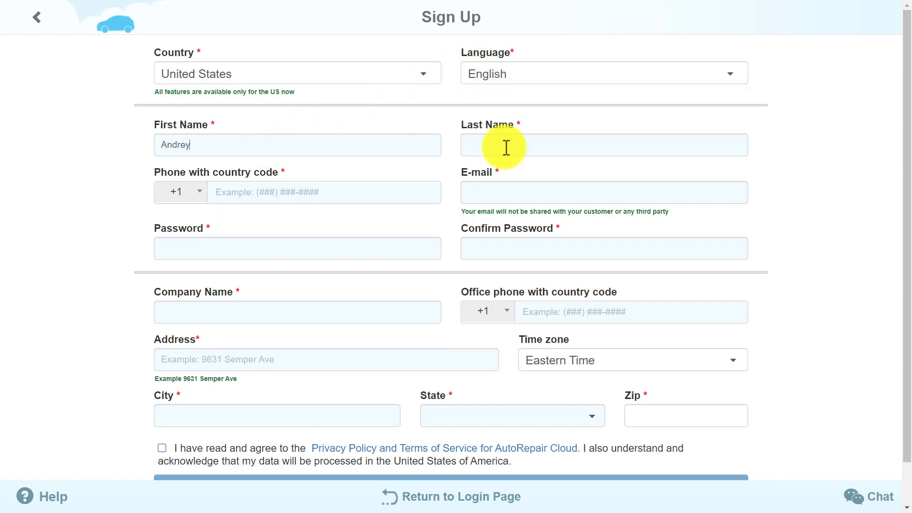
click(506, 146)
click(302, 194)
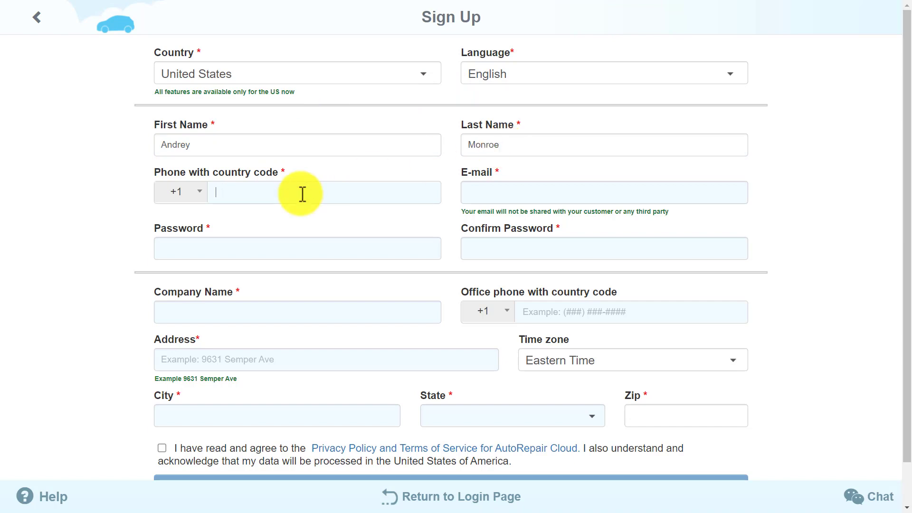
text(2999999991)
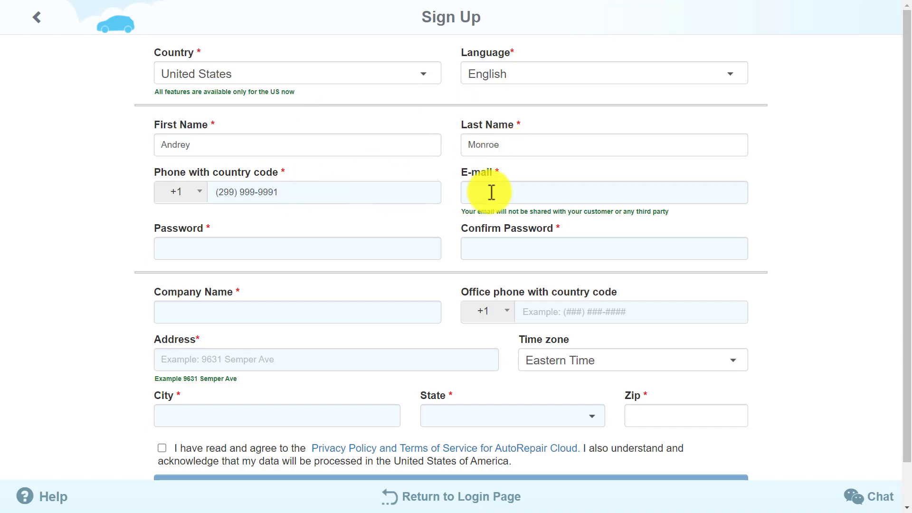
Step: Fill in the owner's e-mail and account password, and set company name to 'AM Repair'
click(492, 193)
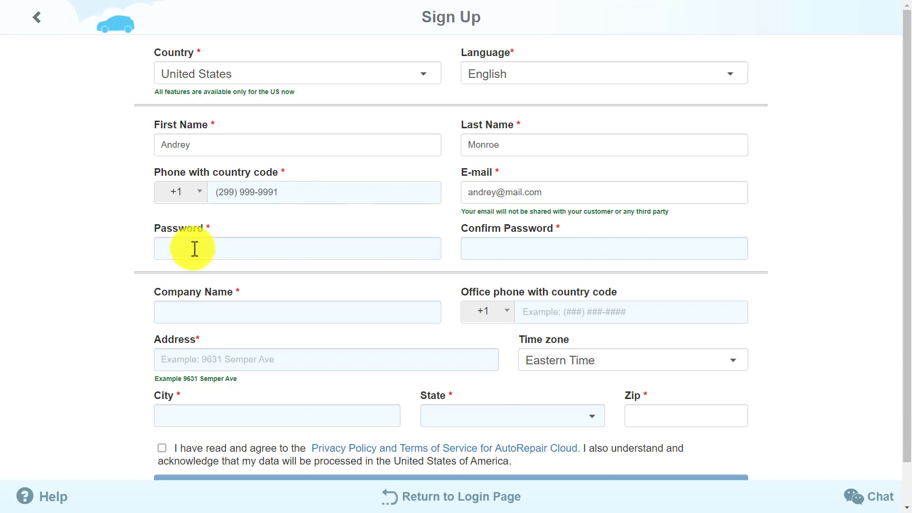
click(195, 248)
text(1234)
click(470, 250)
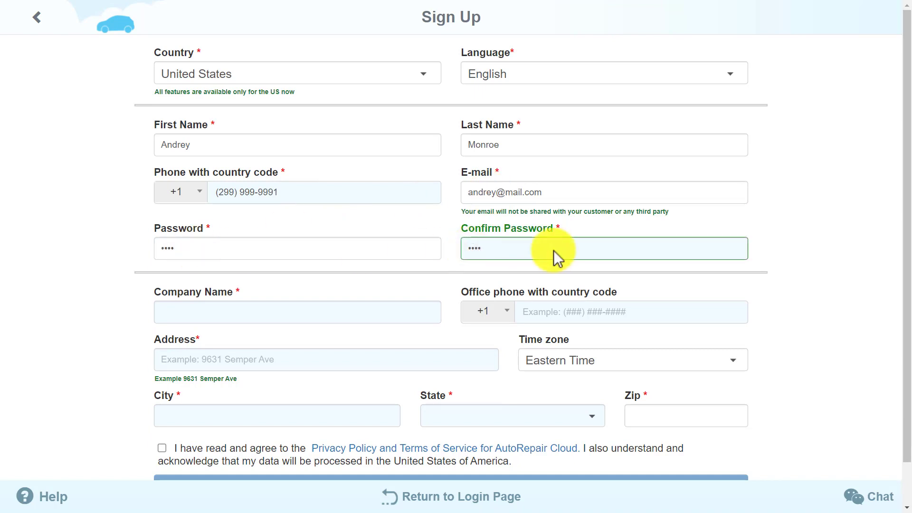
click(322, 309)
text(AM Repair)
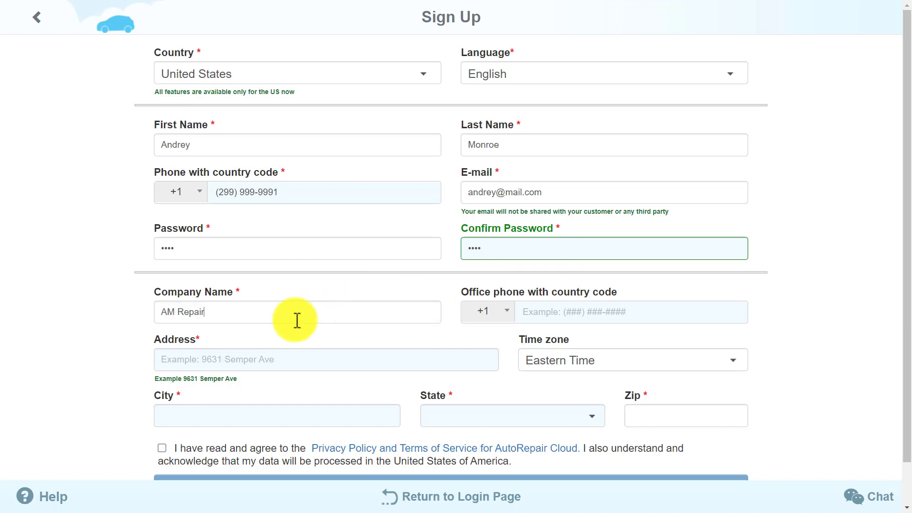
Step: Paste the shop's street address, enter its city and zip code, and choose Louisiana as state
click(209, 356)
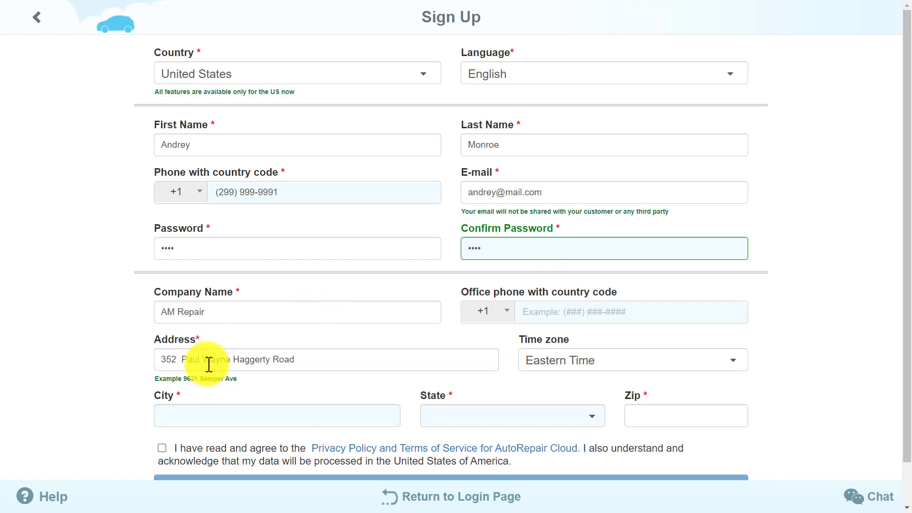
click(208, 416)
text(Kennel)
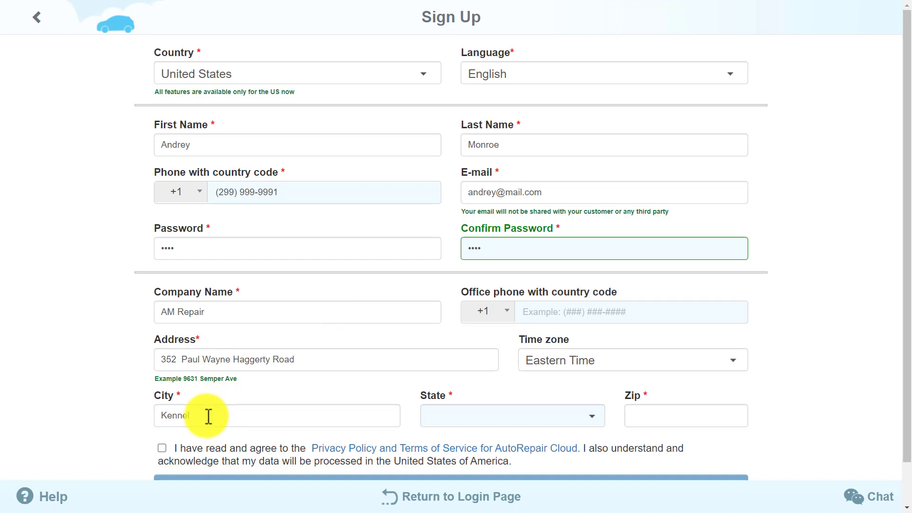
click(476, 421)
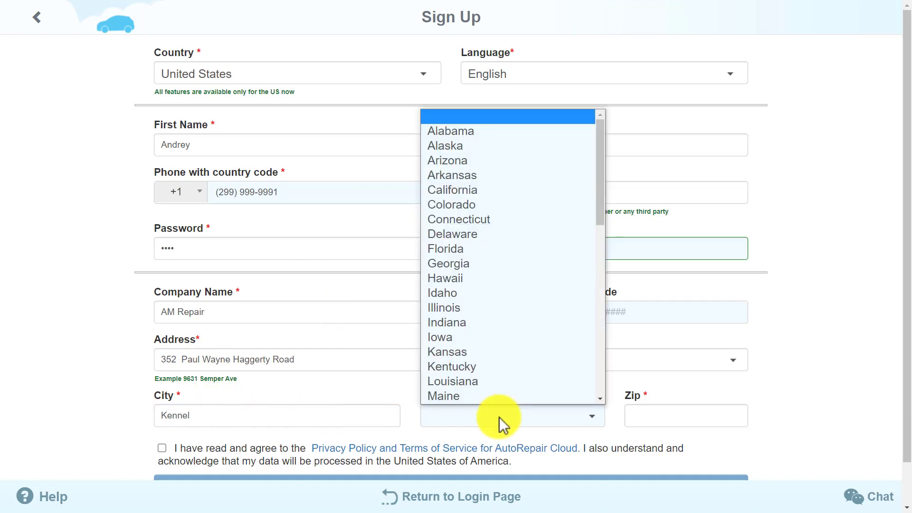
click(493, 352)
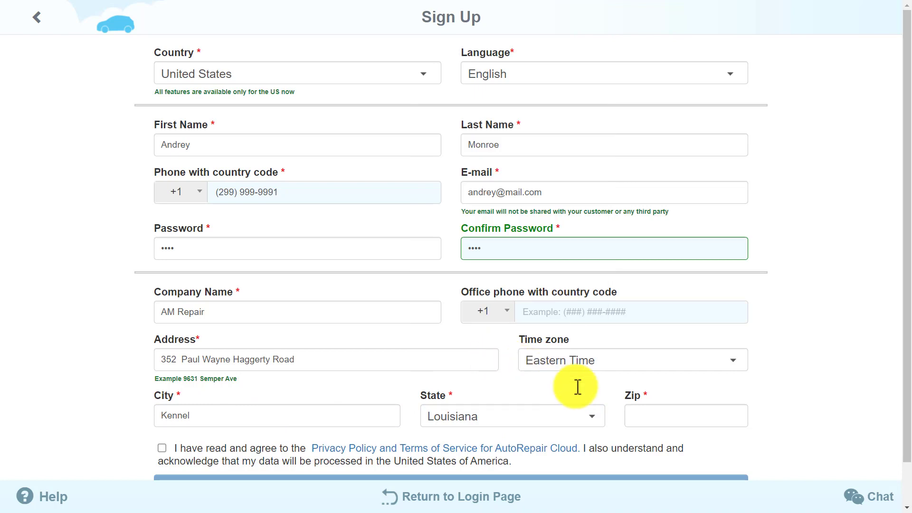
click(649, 414)
text(58716)
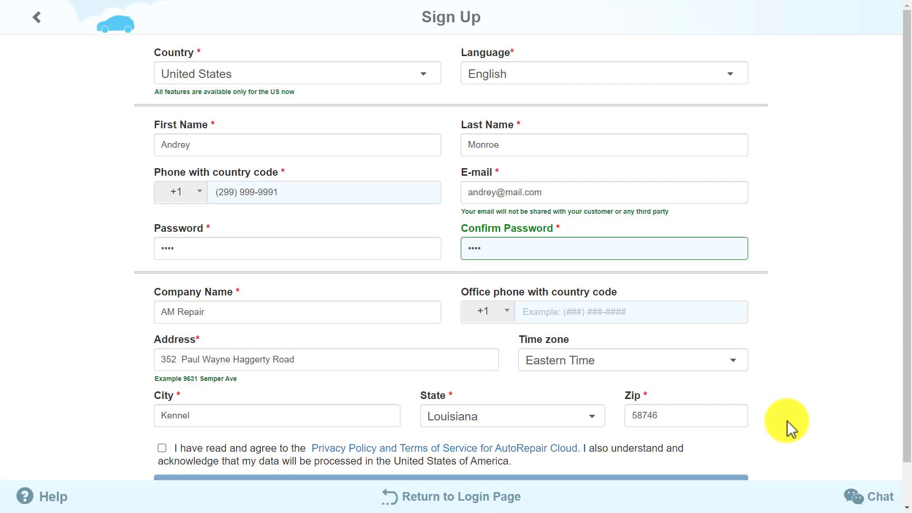
Step: Agree to the privacy policy and terms, then submit the Sign Up form
scroll(790, 428, down, 1)
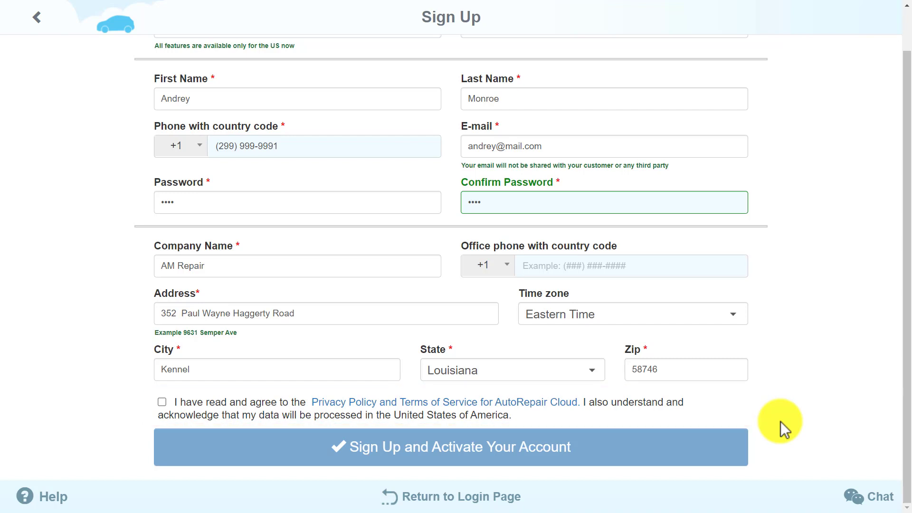
click(162, 403)
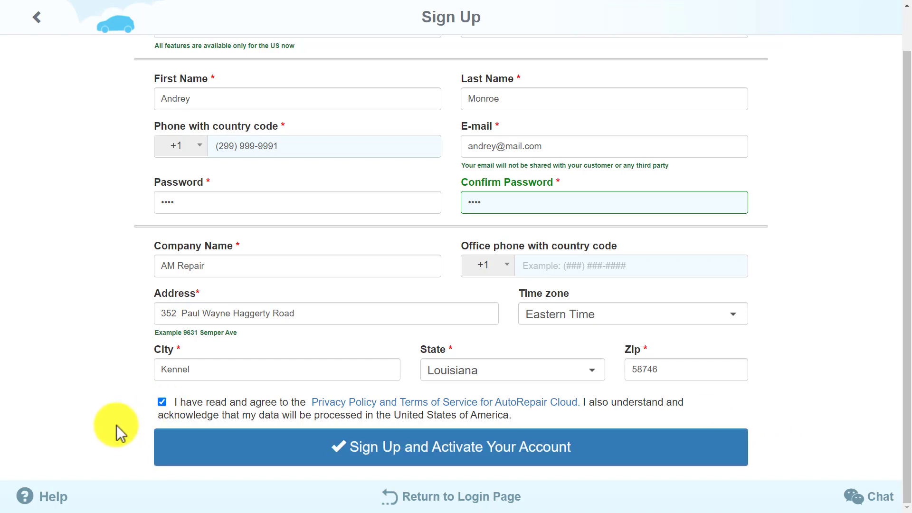
click(265, 458)
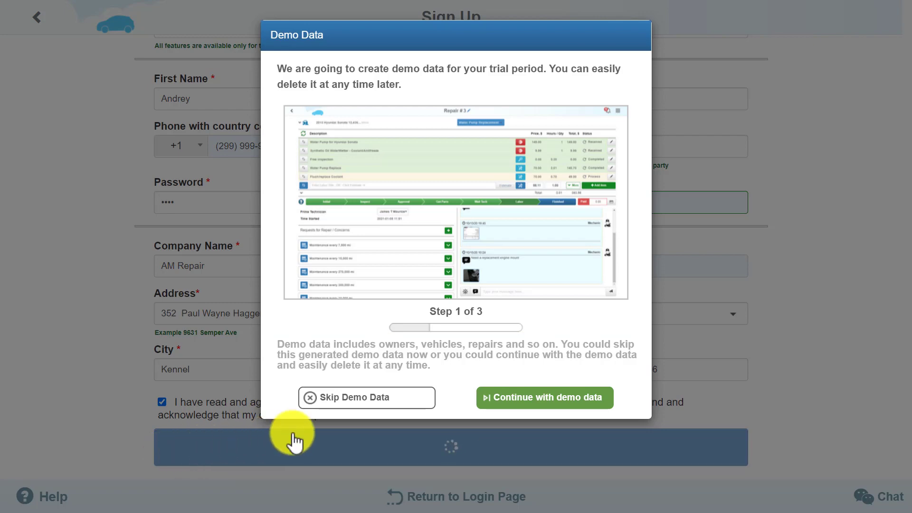
Step: Accept the demo data and step through the three onboarding tips to dismiss them
click(559, 404)
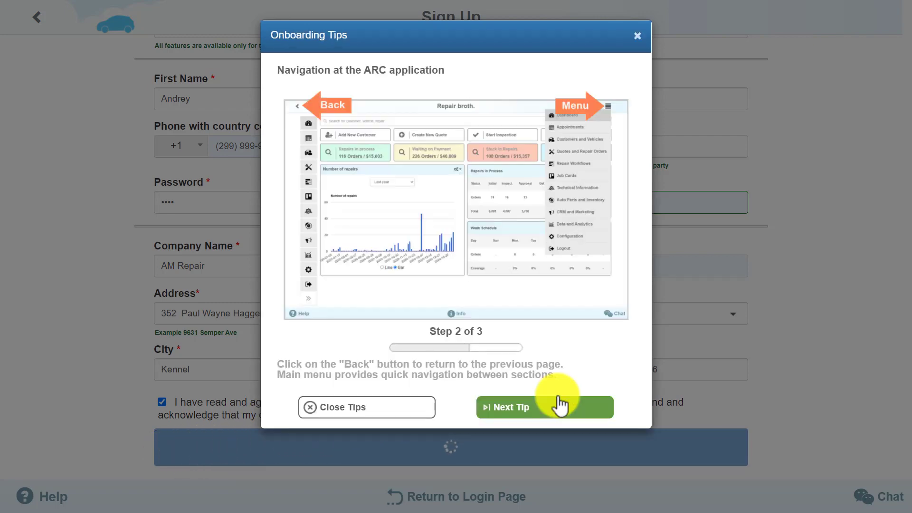
click(555, 408)
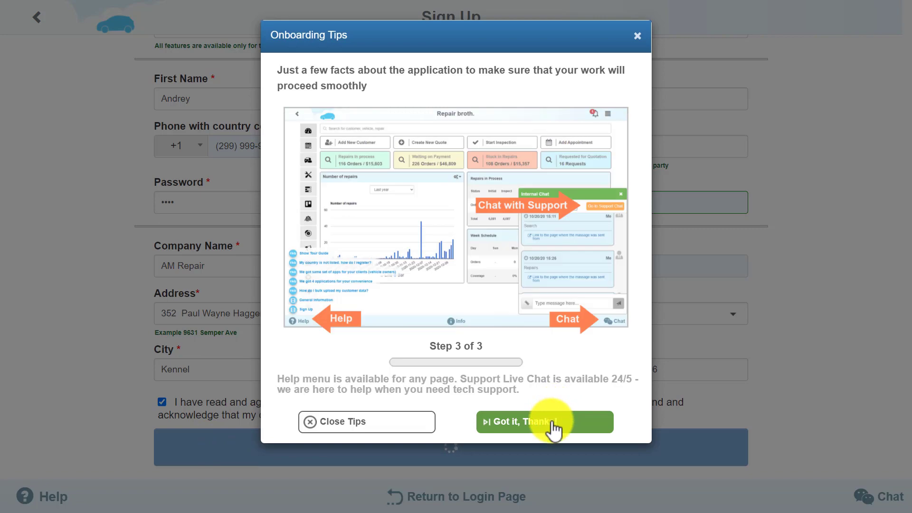
click(554, 422)
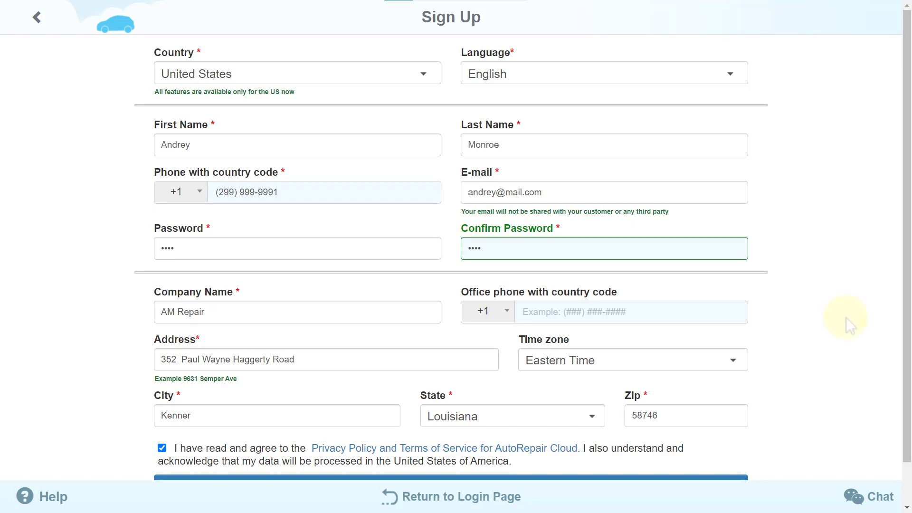
Step: Submit the filled Sign Up form a second time
scroll(850, 322, down, 1)
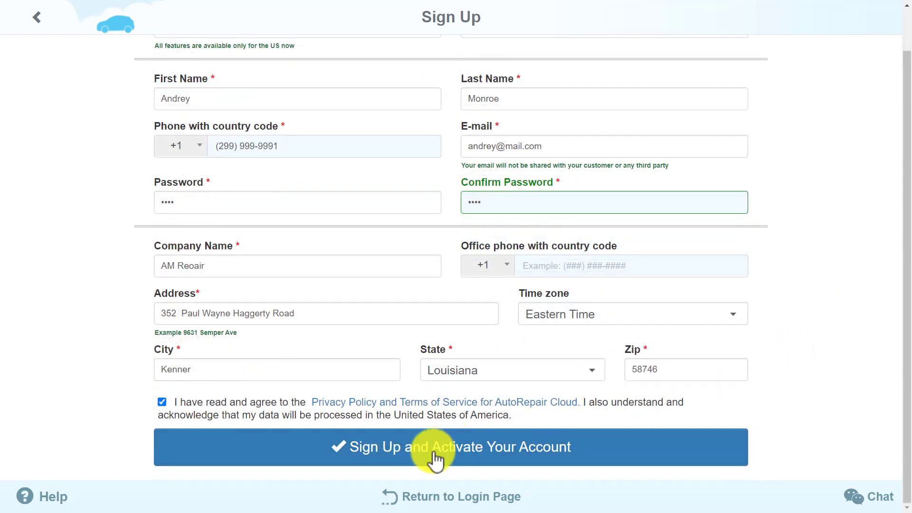
click(433, 453)
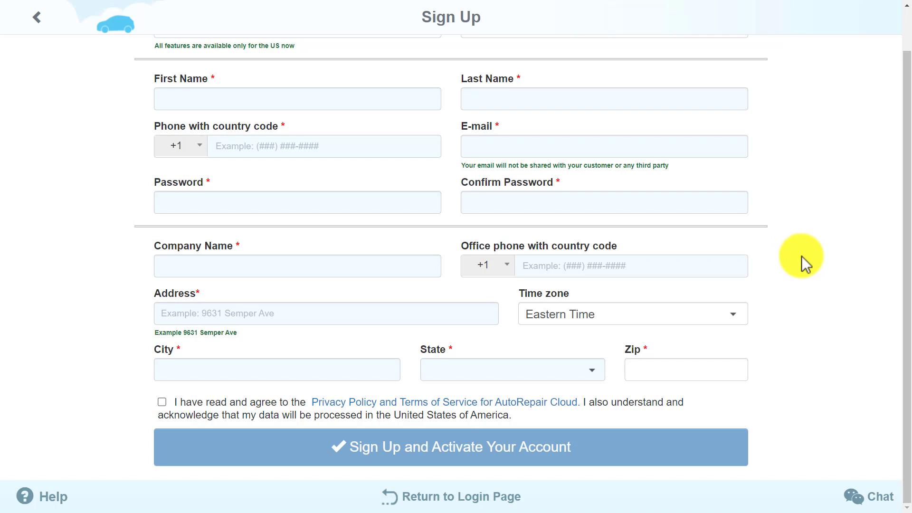
Step: Open the Zendesk live support chat from the bottom-right Chat button
click(886, 506)
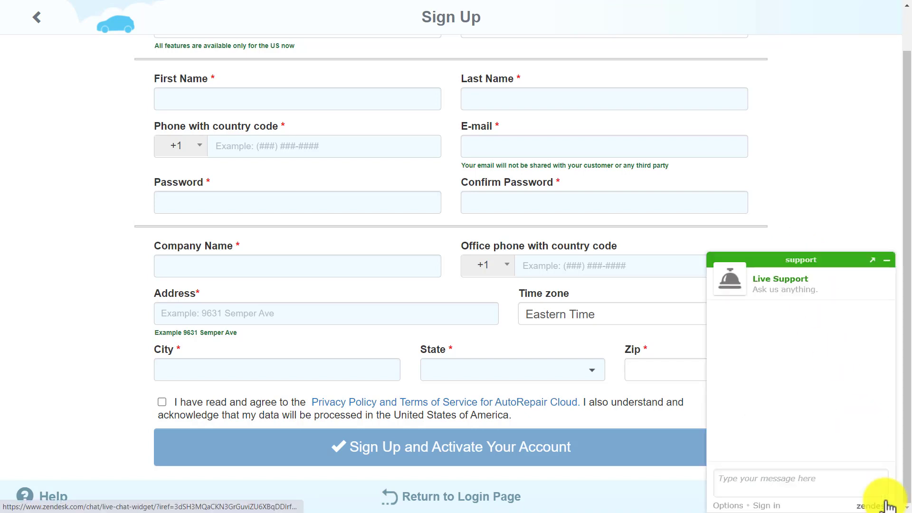